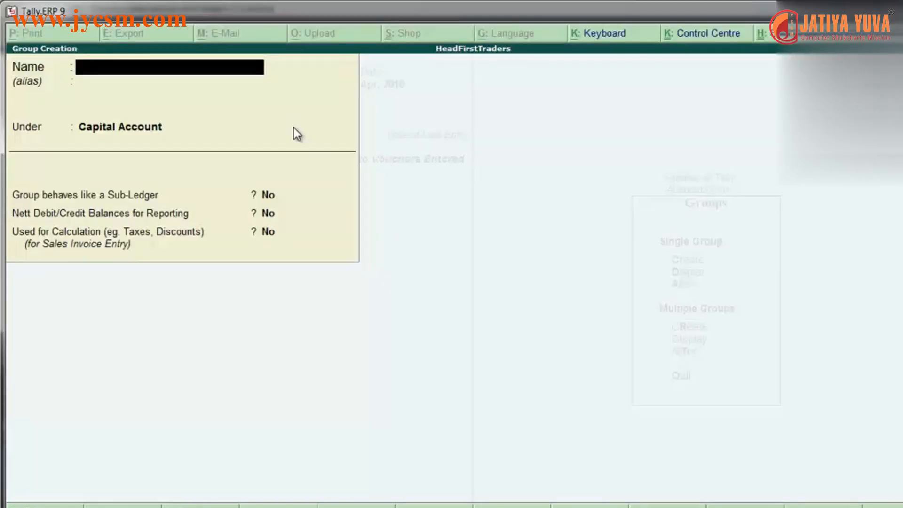
# - Name the new group North State Debtors and place it under Sundry Debtors
pyautogui.write('North Sta')
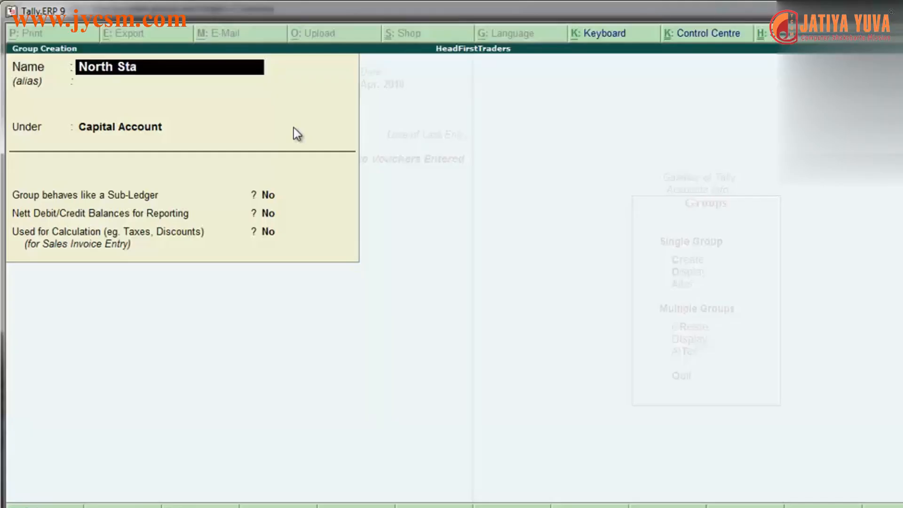
pyautogui.write('te Debtors')
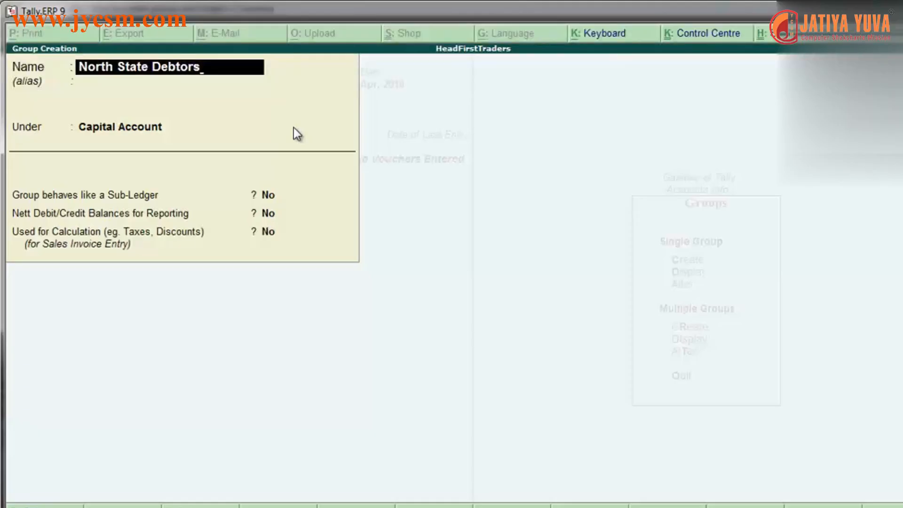
pyautogui.press('Return')
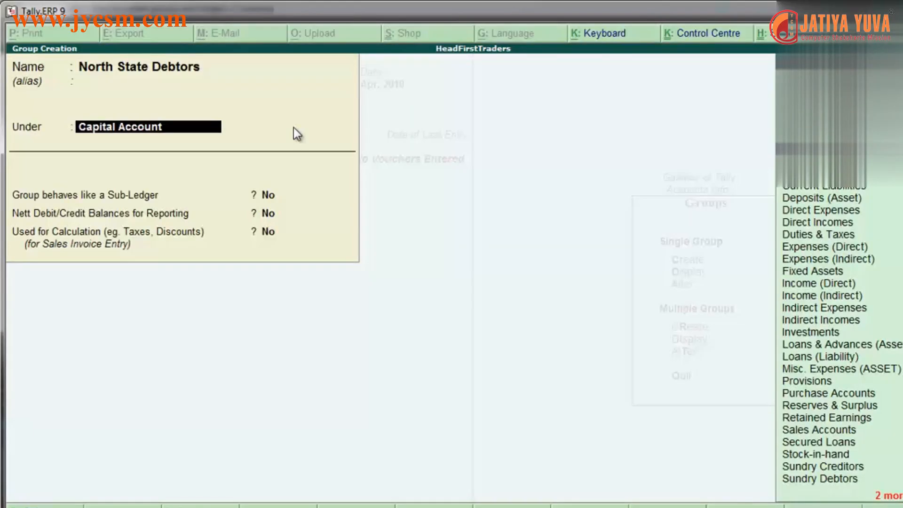
pyautogui.write('Sun')
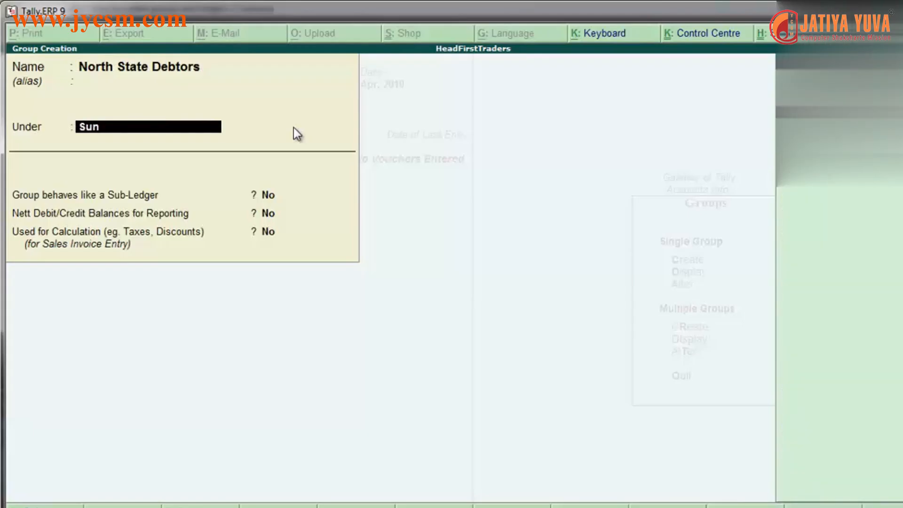
pyautogui.press('Return')
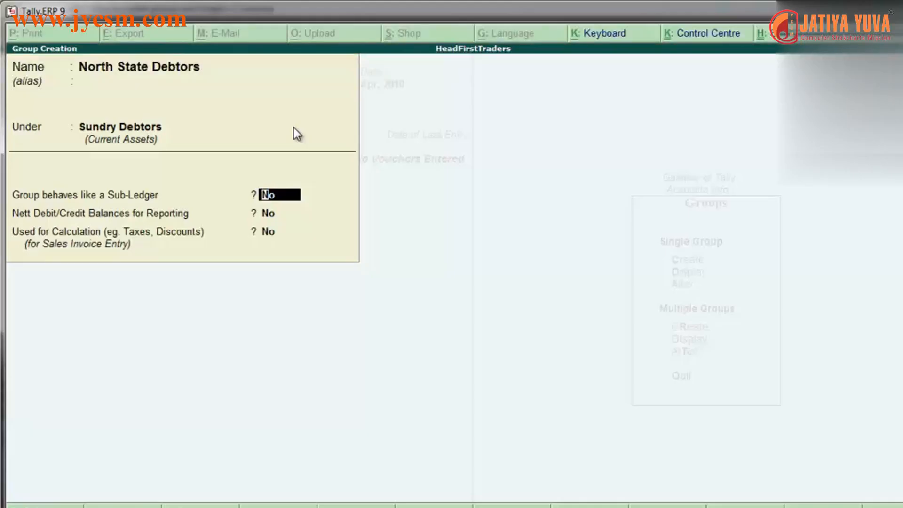
# - Make the North State Debtors group behave like a sub-ledger, keep the other two options at No, and save it
pyautogui.write('yes')
pyautogui.press('Return')
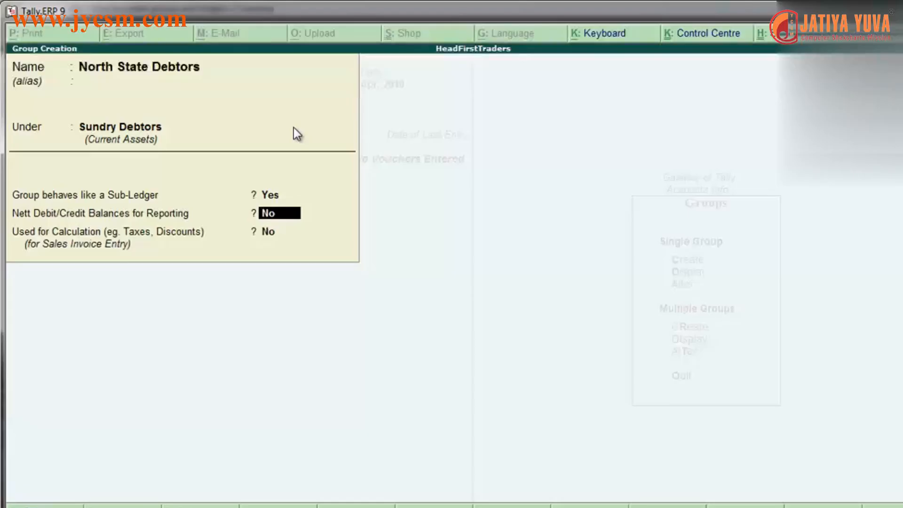
pyautogui.press('Return')
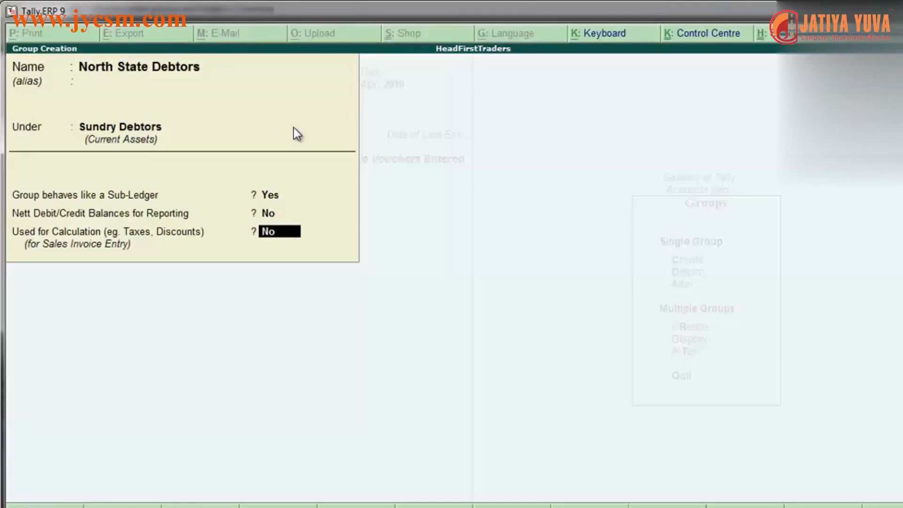
pyautogui.press('Return')
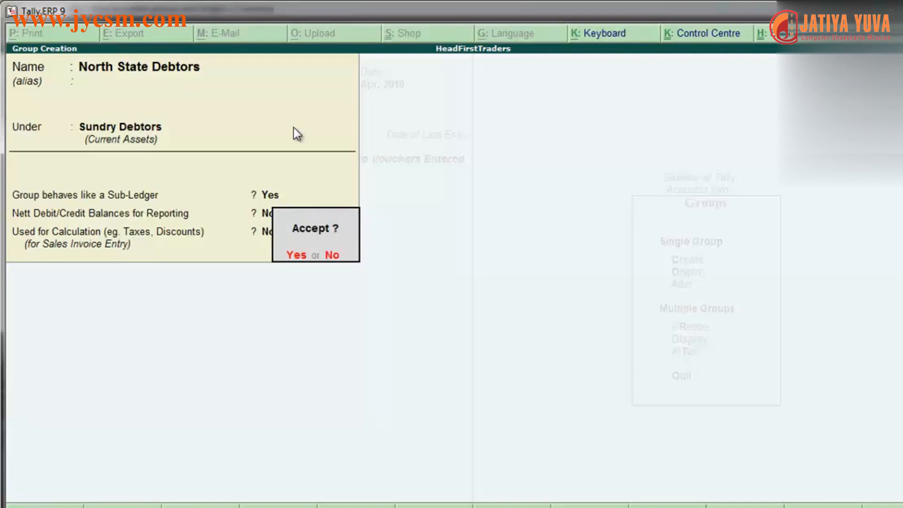
pyautogui.press('y')
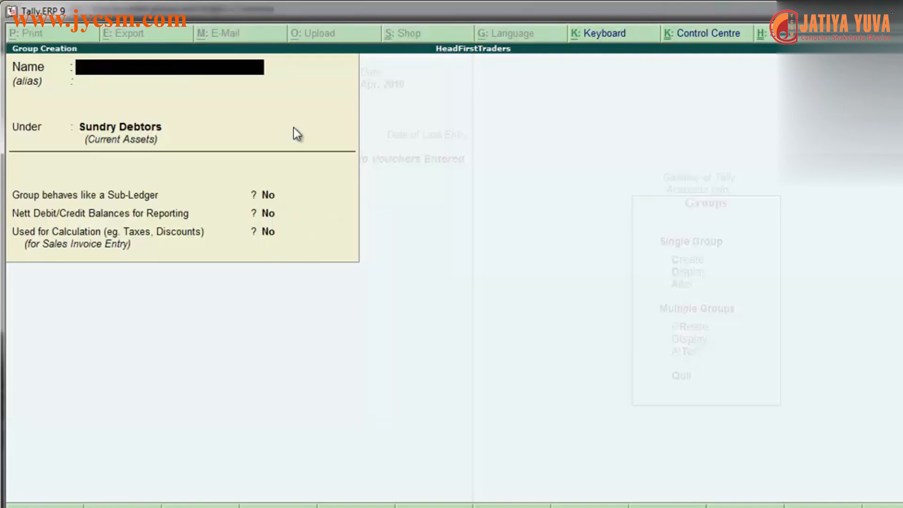
# - Enter South State Debtors as the name of the second group
pyautogui.write('South StateDebo')
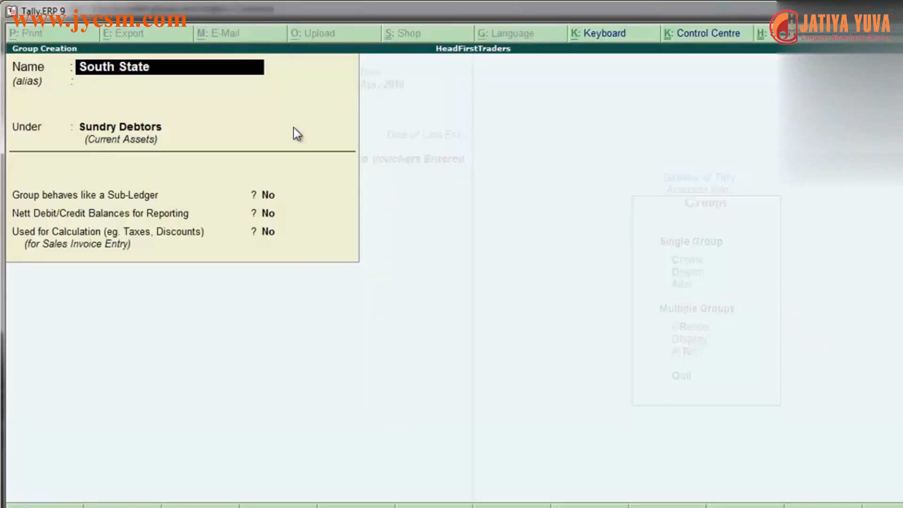
pyautogui.press('BackSpace')
pyautogui.press('BackSpace')
pyautogui.press('BackSpace')
pyautogui.press('BackSpace')
pyautogui.write('De')
pyautogui.press('BackSpace')
pyautogui.press('BackSpace')
pyautogui.write('Debtos')
pyautogui.press('BackSpace')
pyautogui.write('rs')
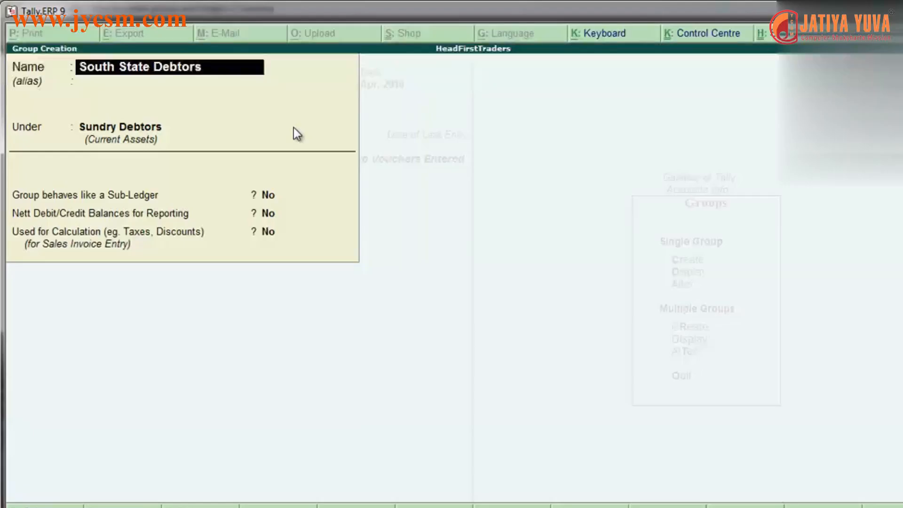
# - Save the South State Debtors group under Sundry Debtors with all three options at No, and leave group creation
pyautogui.press('Return')
pyautogui.press('Return')
pyautogui.press('Return')
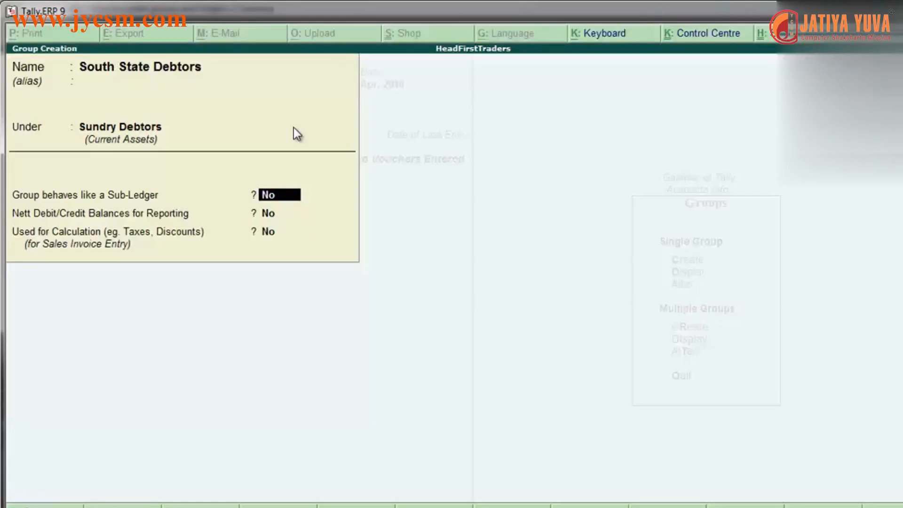
pyautogui.press('Return')
pyautogui.press('Return')
pyautogui.press('Return')
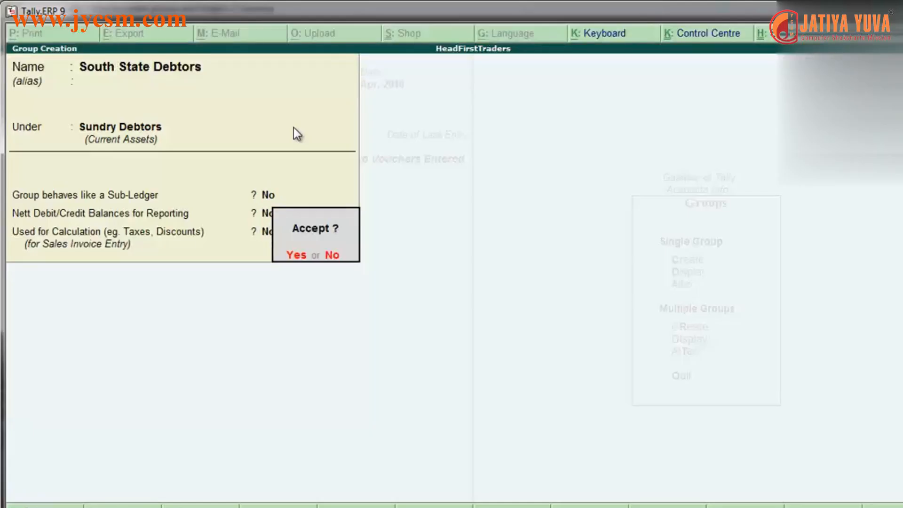
pyautogui.press('Return')
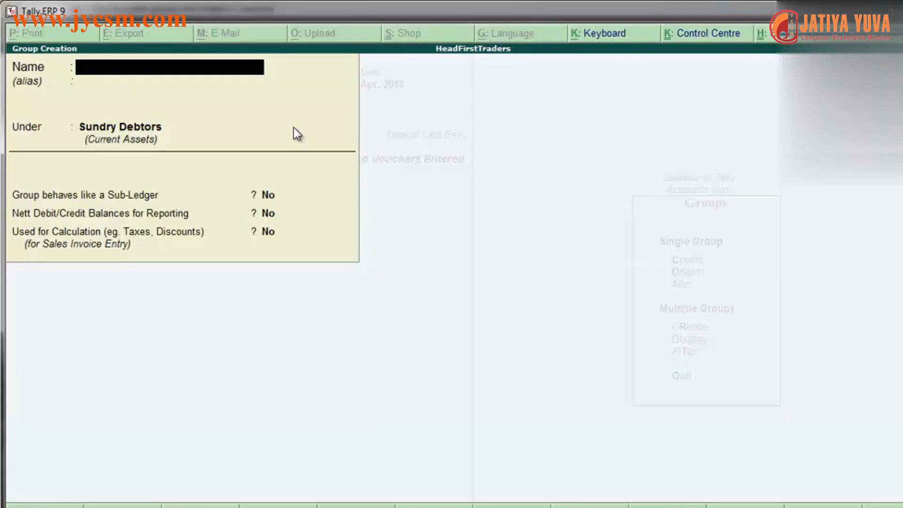
pyautogui.press('Escape')
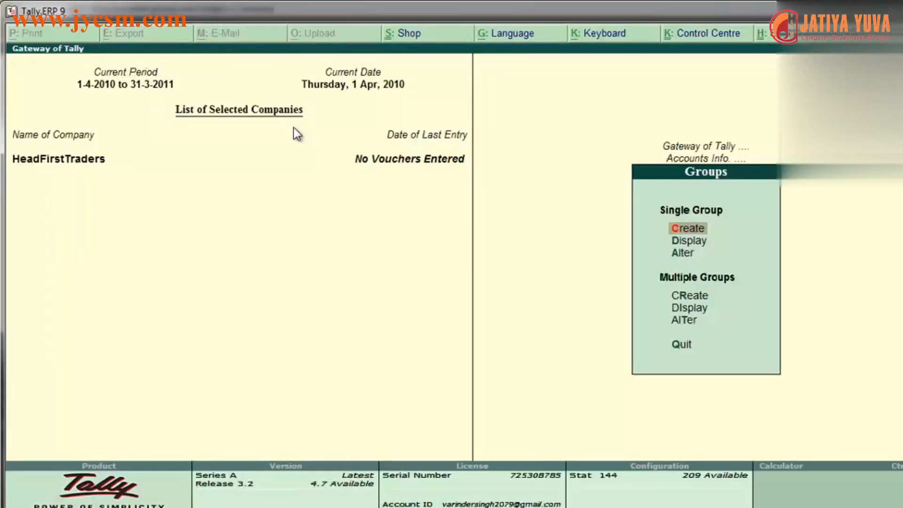
# - Examine the list of groups for the North State Debtors and South State Debtors entries, and return to the accounts information
pyautogui.press('Down')
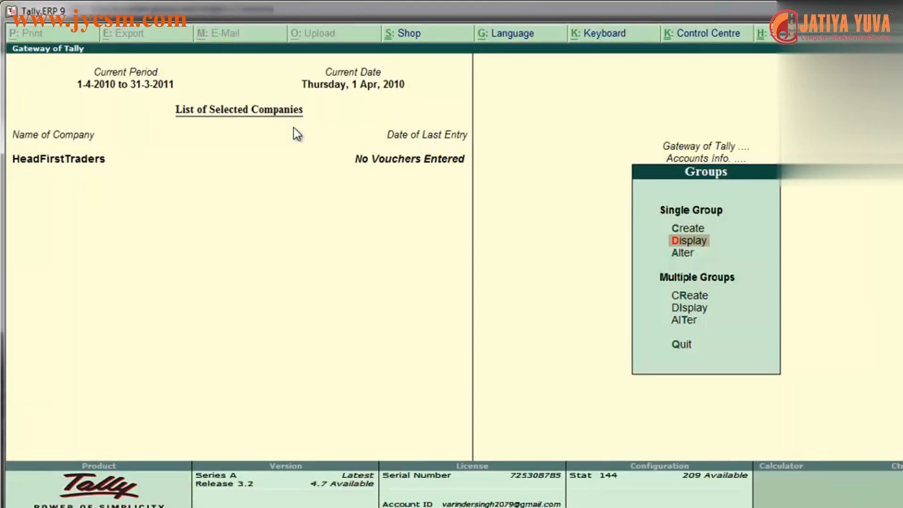
pyautogui.press('Return')
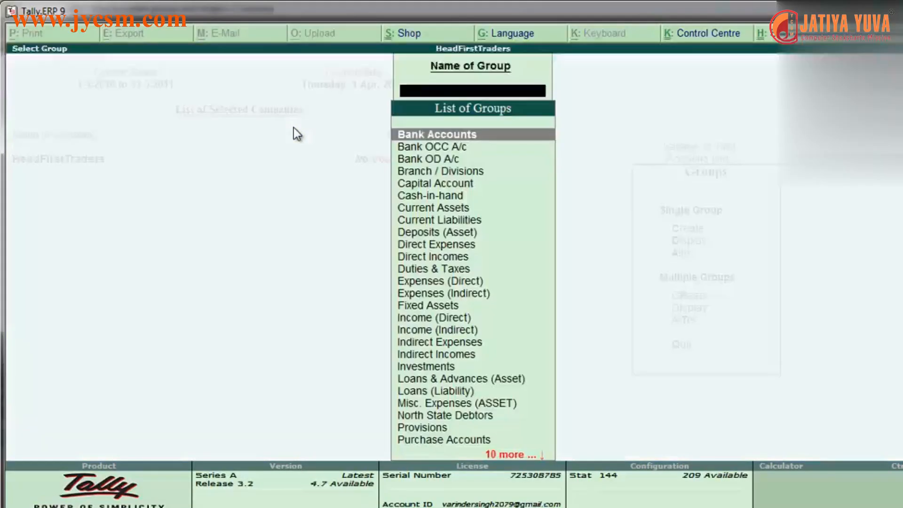
pyautogui.press('Down')
pyautogui.press('Down')
pyautogui.press('Down')
pyautogui.press('Down')
pyautogui.press('Down')
pyautogui.press('Down')
pyautogui.press('Down')
pyautogui.press('Down')
pyautogui.press('Down')
pyautogui.press('Down')
pyautogui.press('Down')
pyautogui.press('Down')
pyautogui.press('Down')
pyautogui.press('Down')
pyautogui.press('Down')
pyautogui.press('Down')
pyautogui.press('Down')
pyautogui.press('Down')
pyautogui.press('Down')
pyautogui.press('Down')
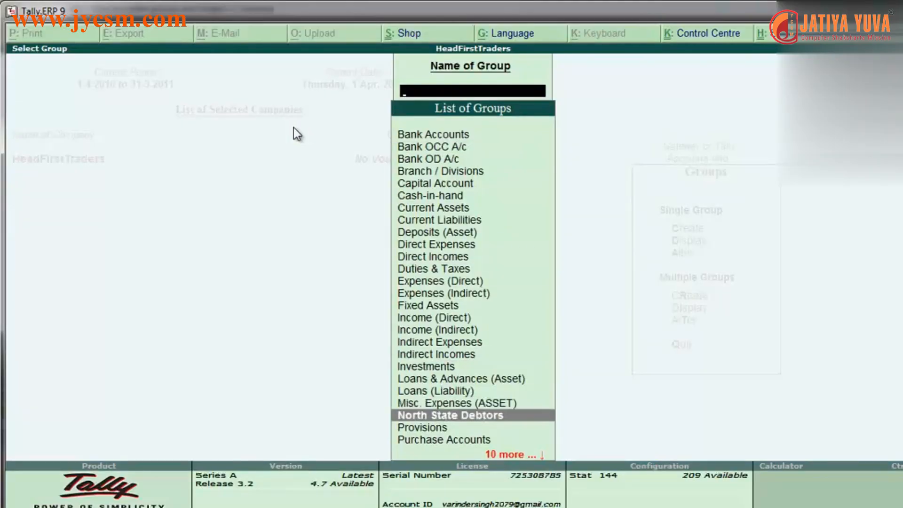
pyautogui.press('Down')
pyautogui.press('Down')
pyautogui.press('Down')
pyautogui.press('Down')
pyautogui.press('Down')
pyautogui.press('Down')
pyautogui.press('Down')
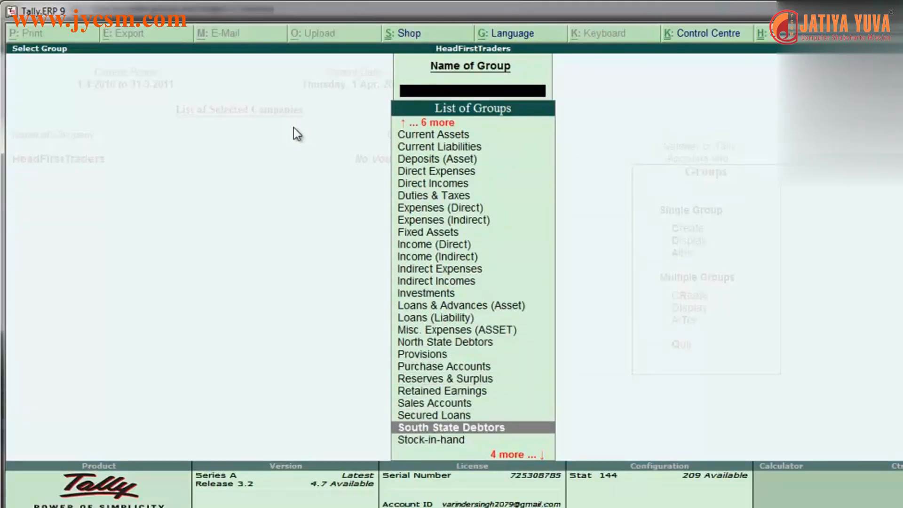
pyautogui.press('Up')
pyautogui.press('Up')
pyautogui.press('Up')
pyautogui.press('Up')
pyautogui.press('Up')
pyautogui.press('Up')
pyautogui.press('Up')
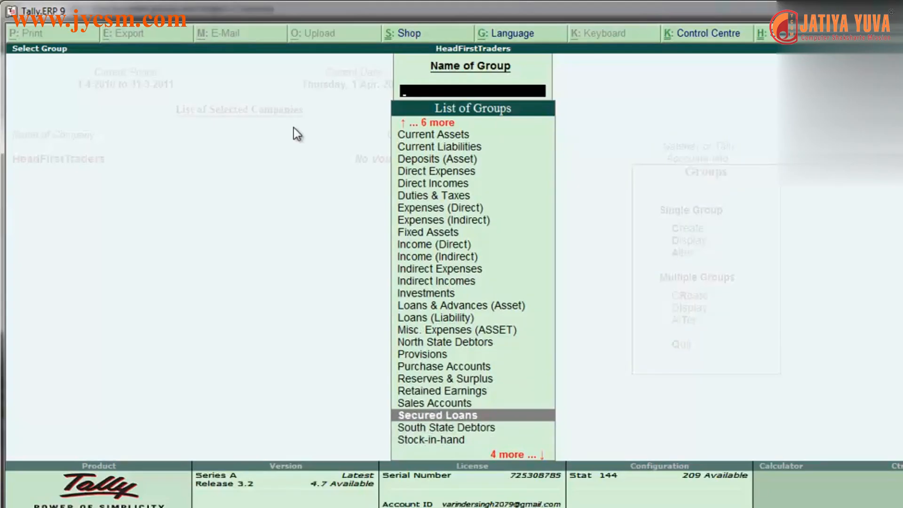
pyautogui.press('Down')
pyautogui.press('Down')
pyautogui.press('Down')
pyautogui.press('Down')
pyautogui.press('Down')
pyautogui.press('Down')
pyautogui.press('Down')
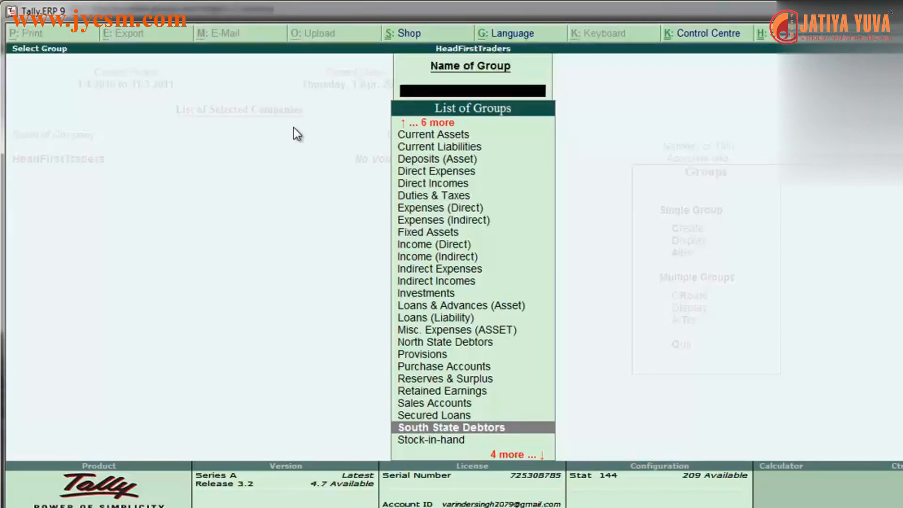
pyautogui.press('Escape')
pyautogui.press('Escape')
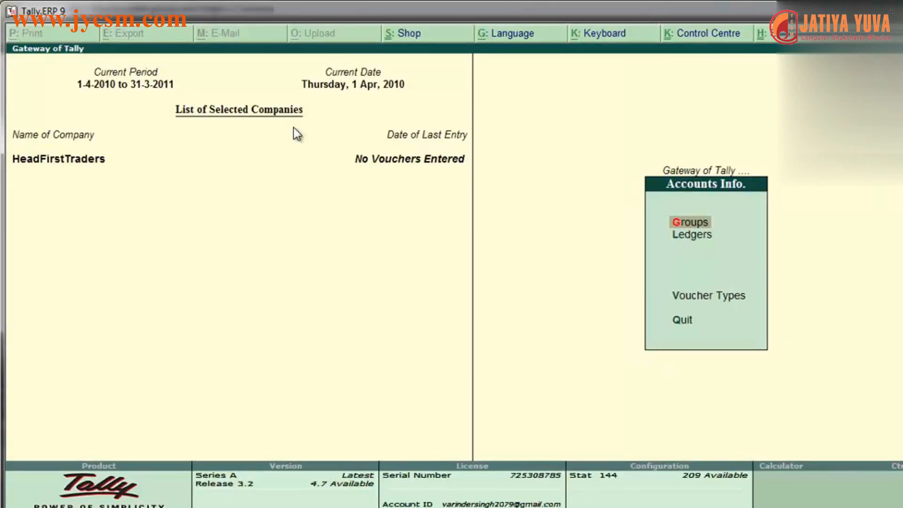
# - Start a new single ledger named Dinesh & Sons, without an alias
pyautogui.press('Down')
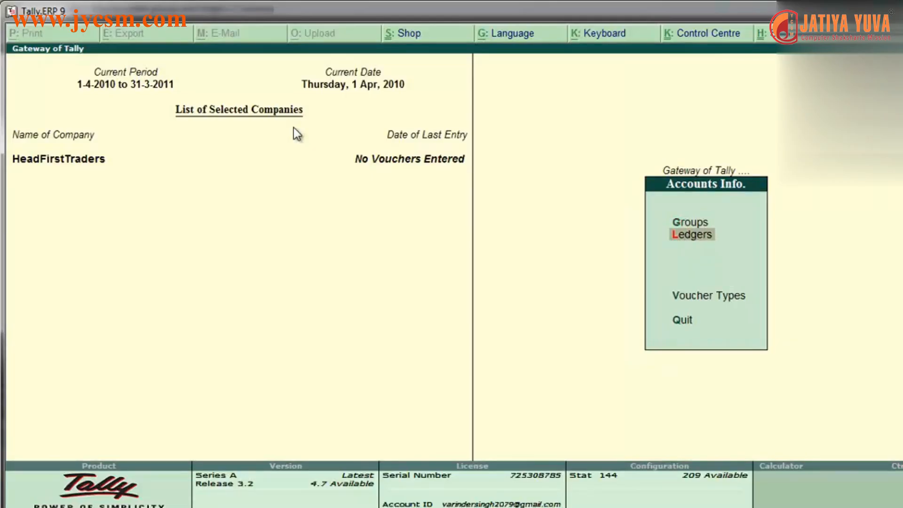
pyautogui.press('Return')
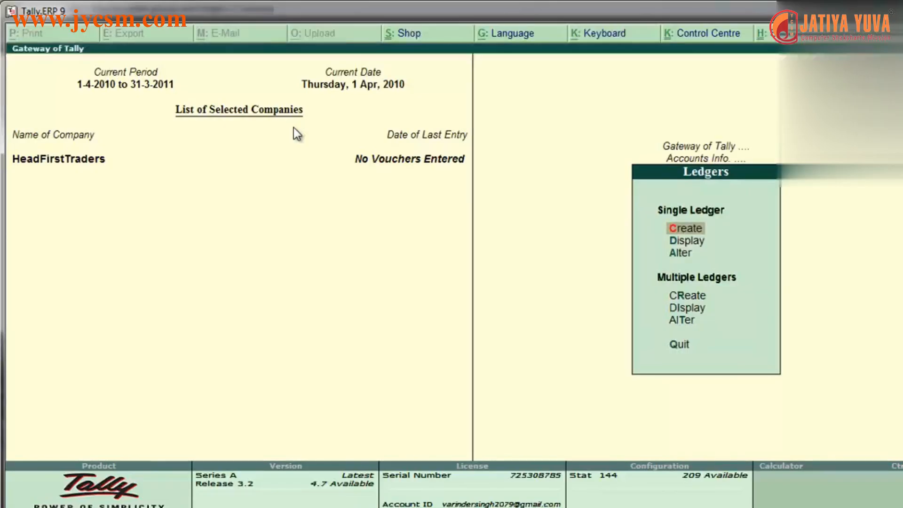
pyautogui.press('Return')
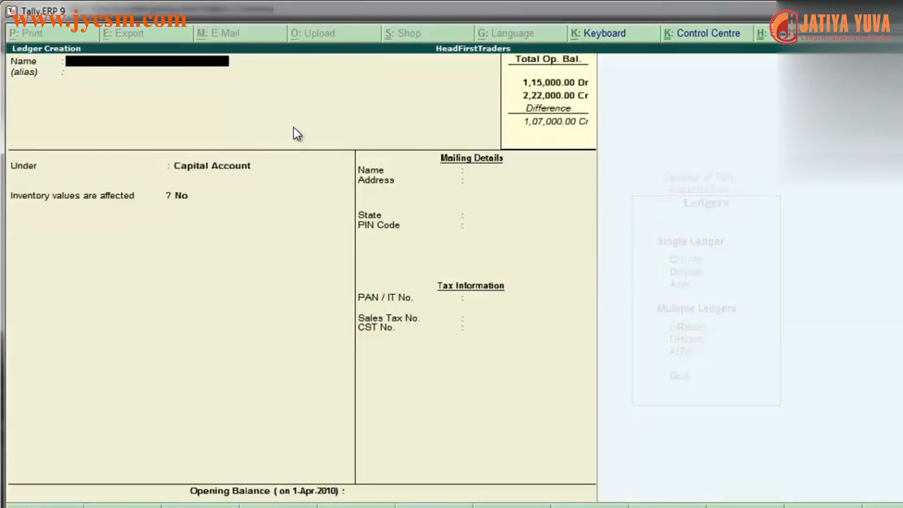
pyautogui.write('inesh')
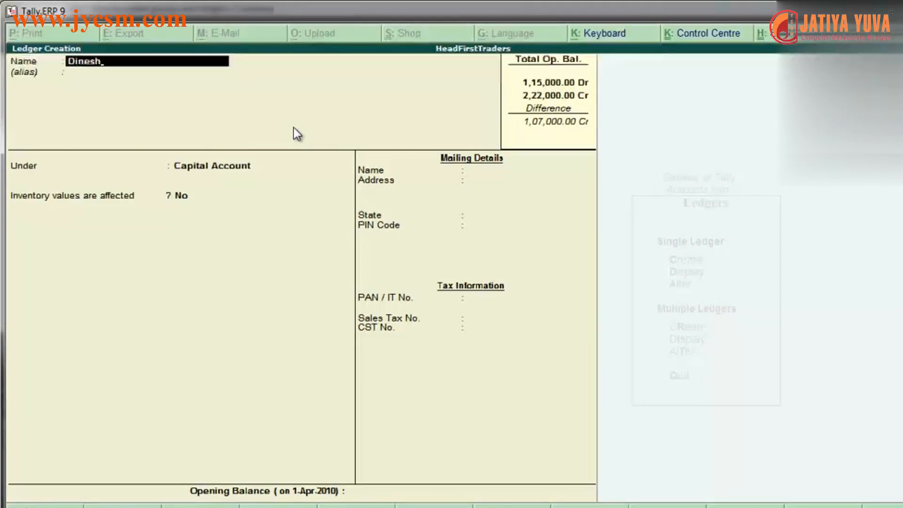
pyautogui.write(' & Sons')
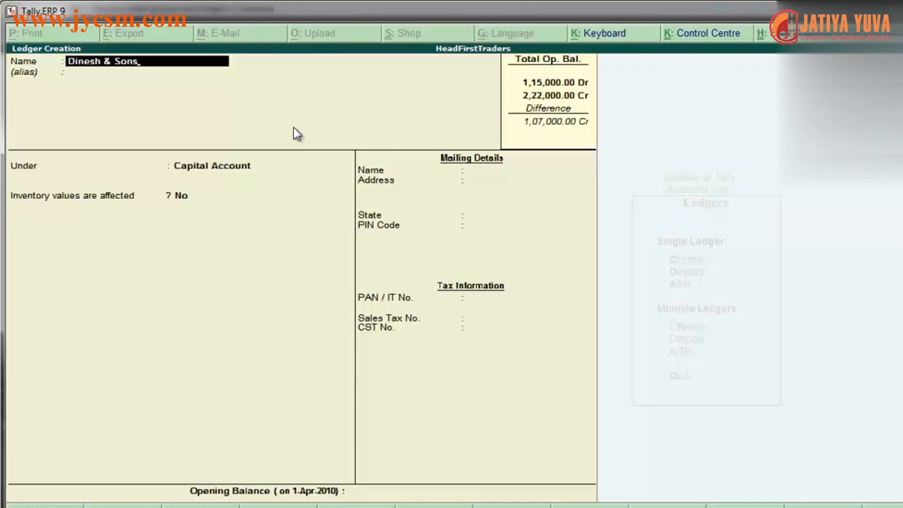
pyautogui.press('Return')
pyautogui.press('Return')
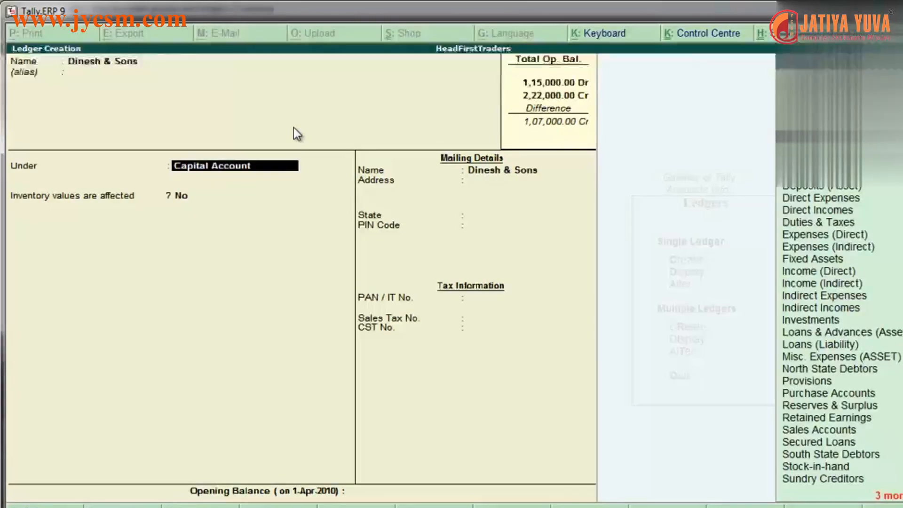
# - Place the Dinesh & Sons ledger under the North State Debtors group
pyautogui.write('No')
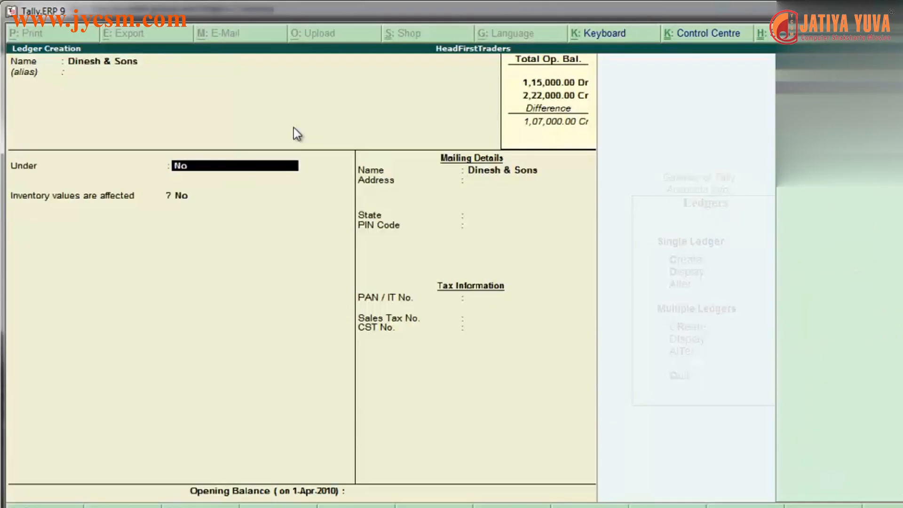
pyautogui.press('BackSpace')
pyautogui.press('BackSpace')
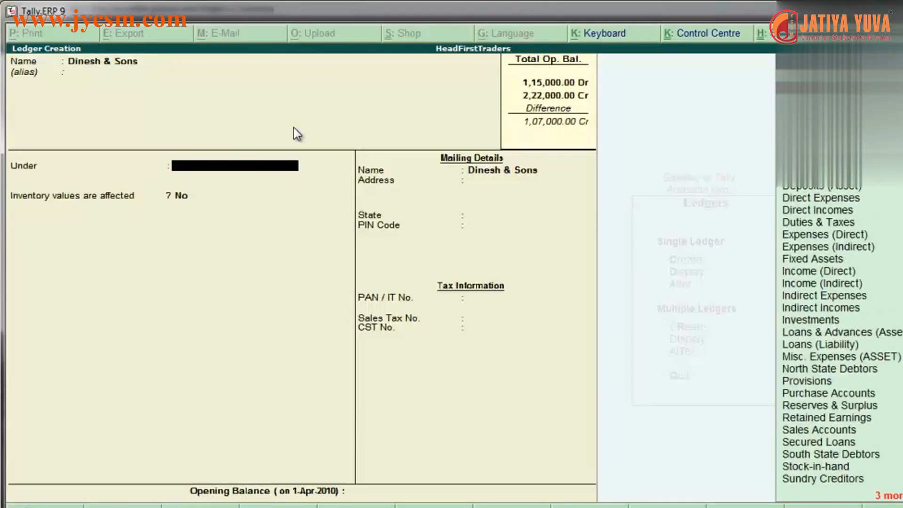
pyautogui.write('N')
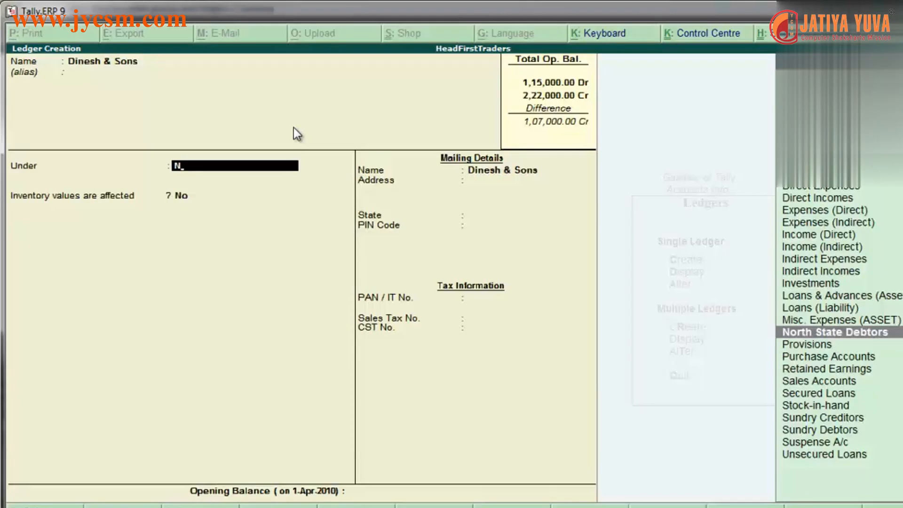
pyautogui.press('Return')
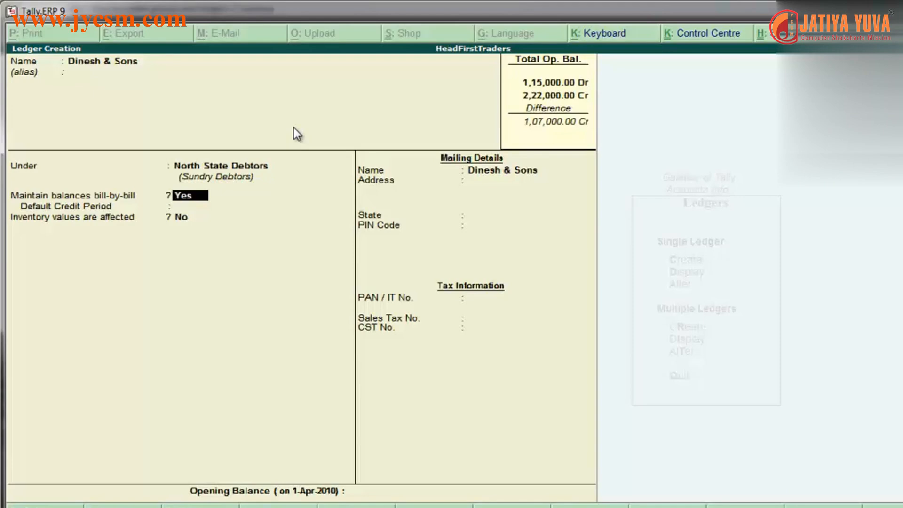
# - Keep bill-by-bill balances at Yes without a default credit period, and set the mailing state to Haryana with the address left blank
pyautogui.press('Return')
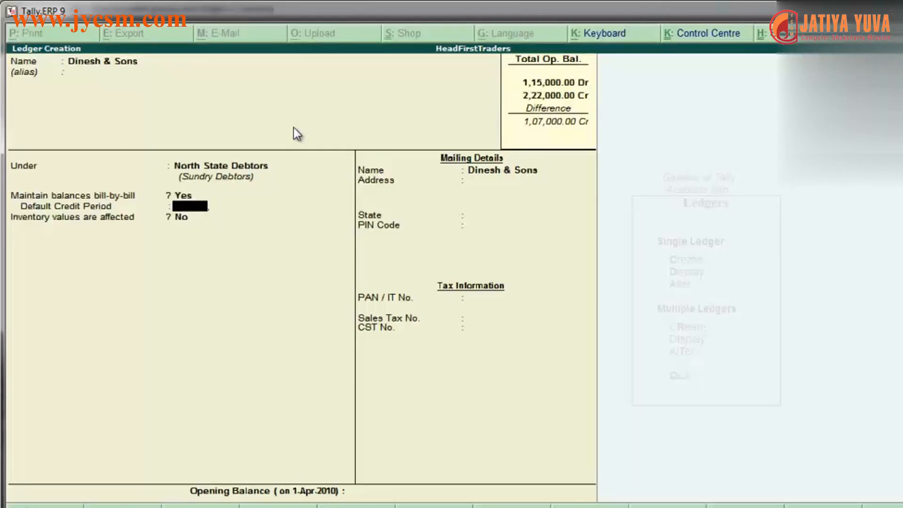
pyautogui.press('Return')
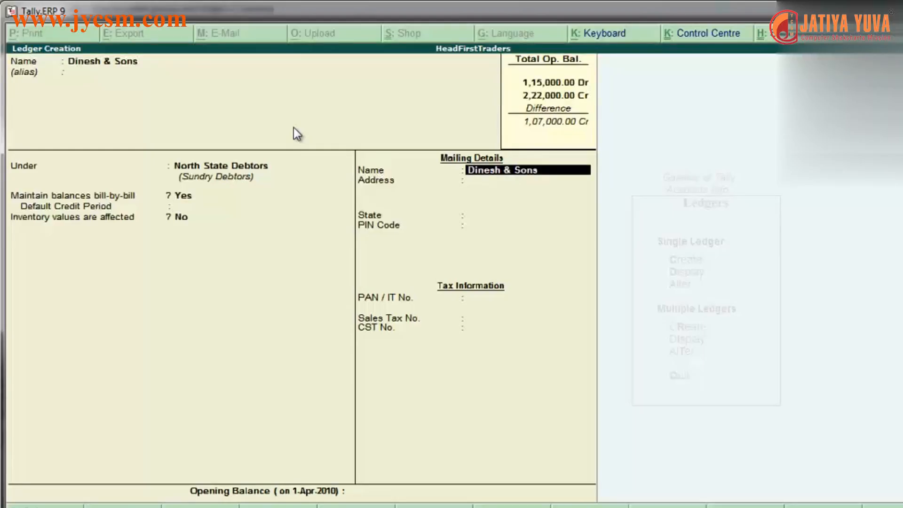
pyautogui.press('Return')
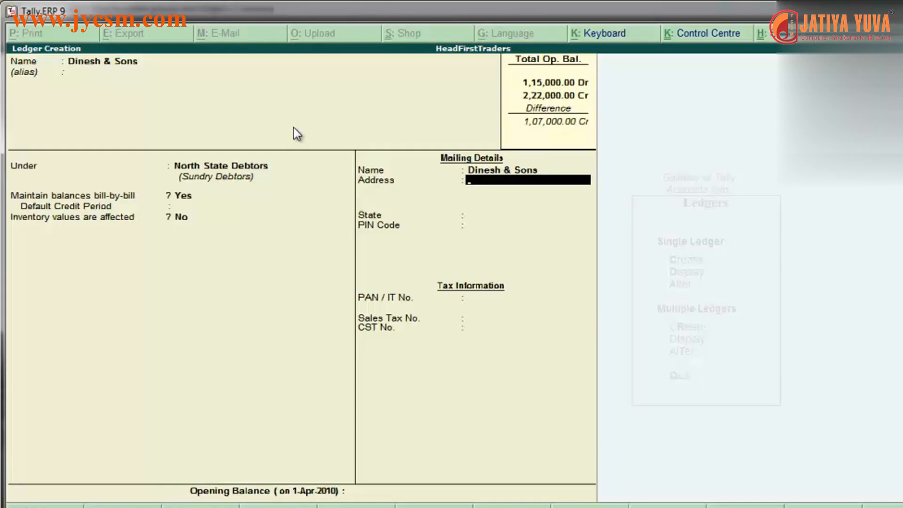
pyautogui.press('Return')
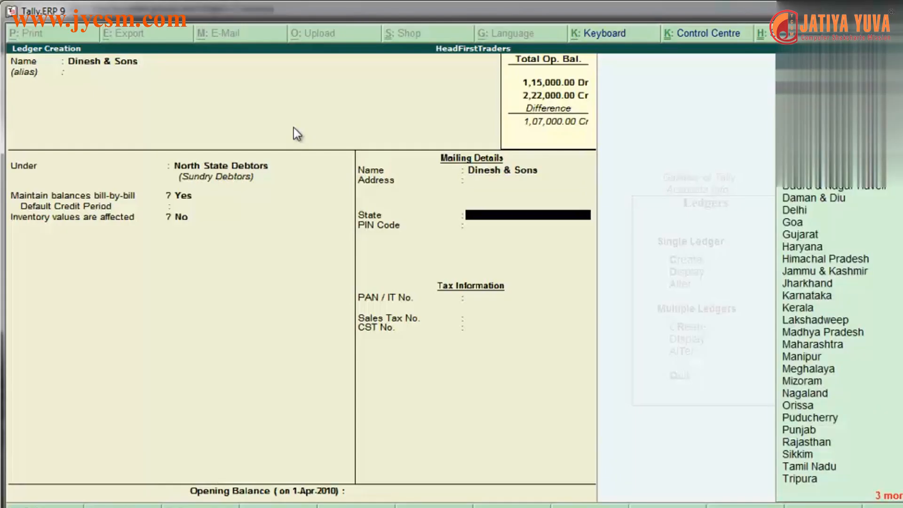
pyautogui.write('H')
pyautogui.press('Up')
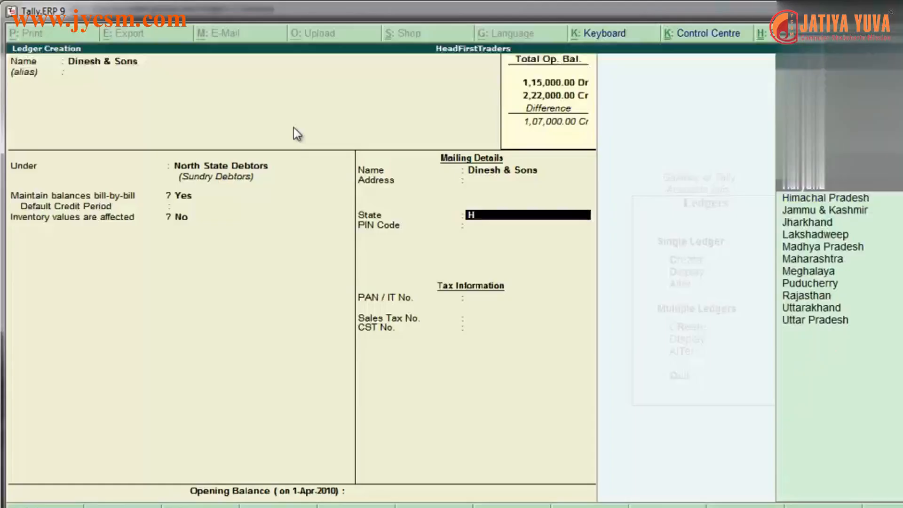
pyautogui.press('Return')
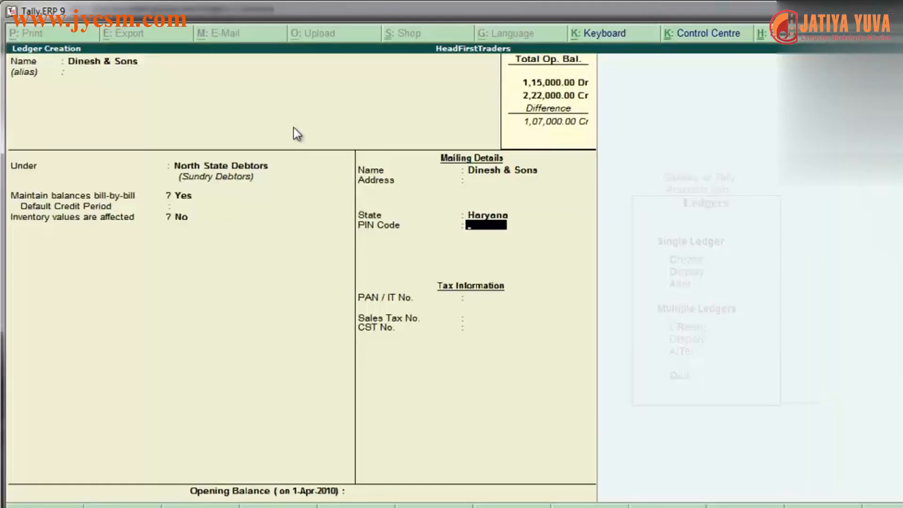
# - Leave the PIN code and tax information blank, and set the ledger's opening balance to 25,000.00 Dr
pyautogui.press('Return')
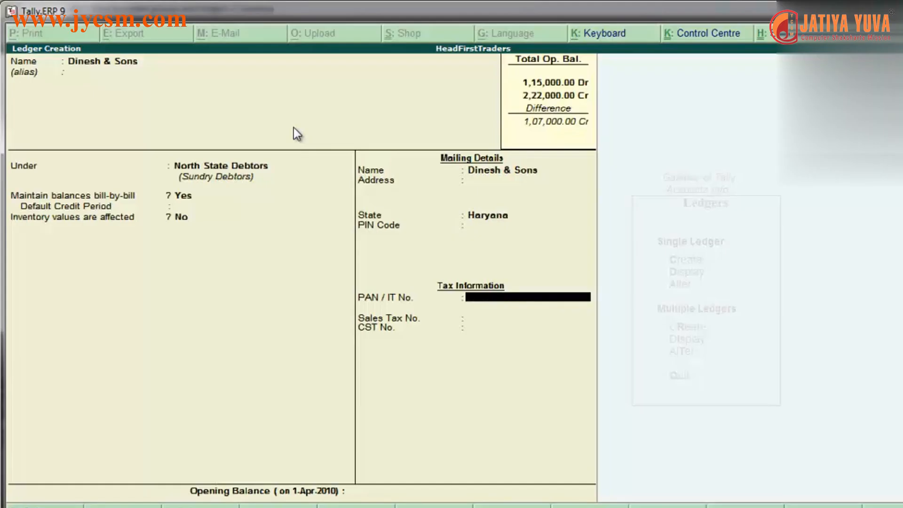
pyautogui.press('Return')
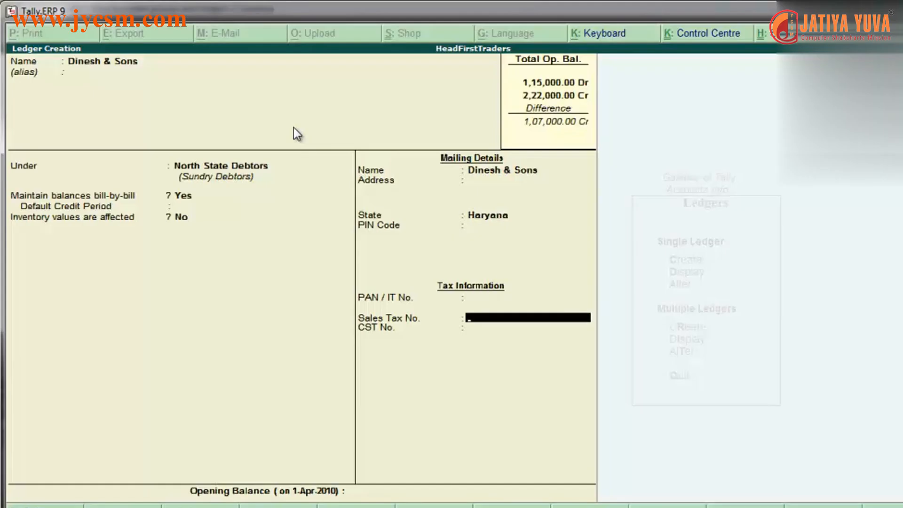
pyautogui.press('Return')
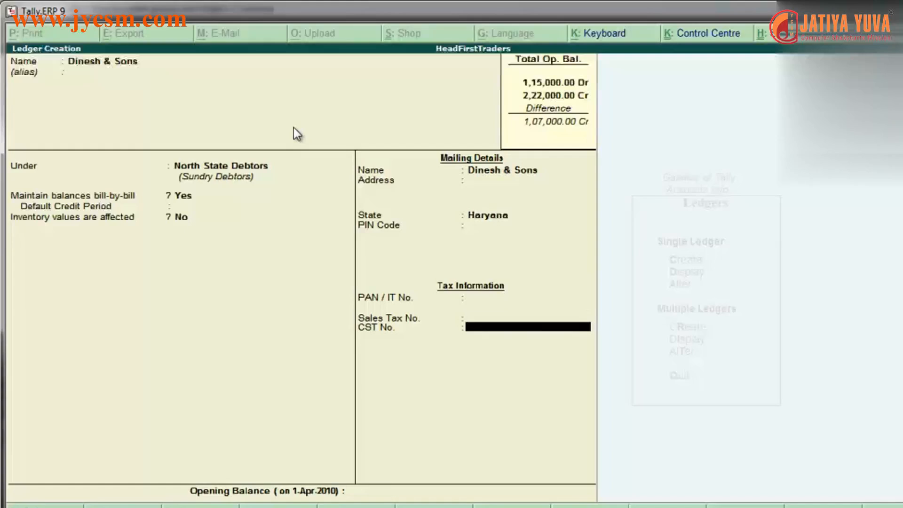
pyautogui.press('Return')
pyautogui.write('250000.00 Dr')
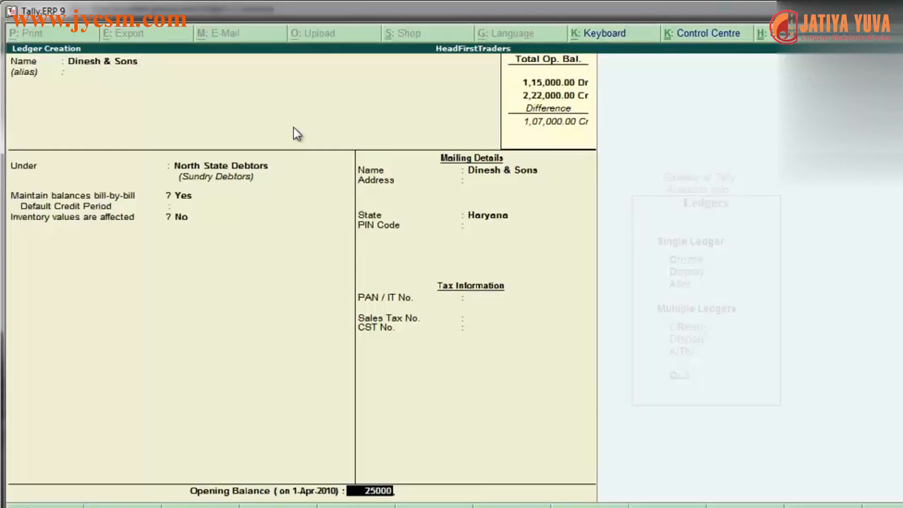
pyautogui.press('Return')
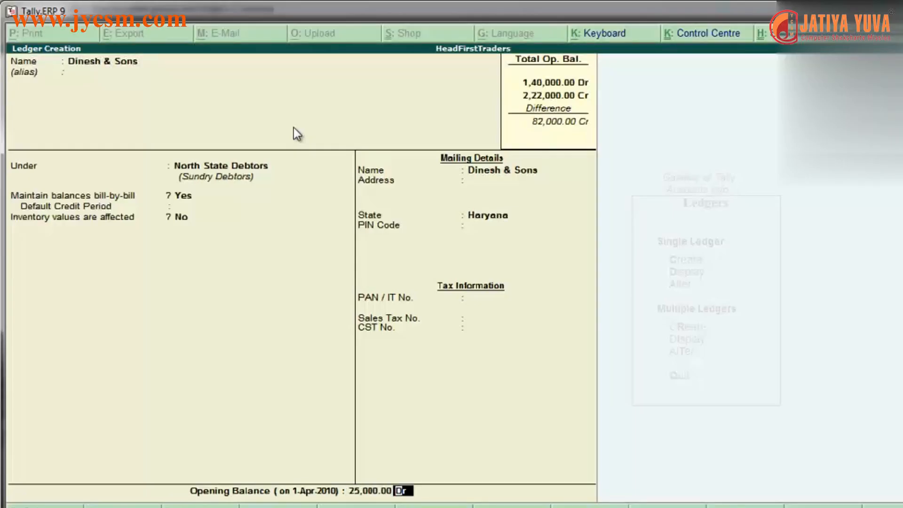
pyautogui.press('Return')
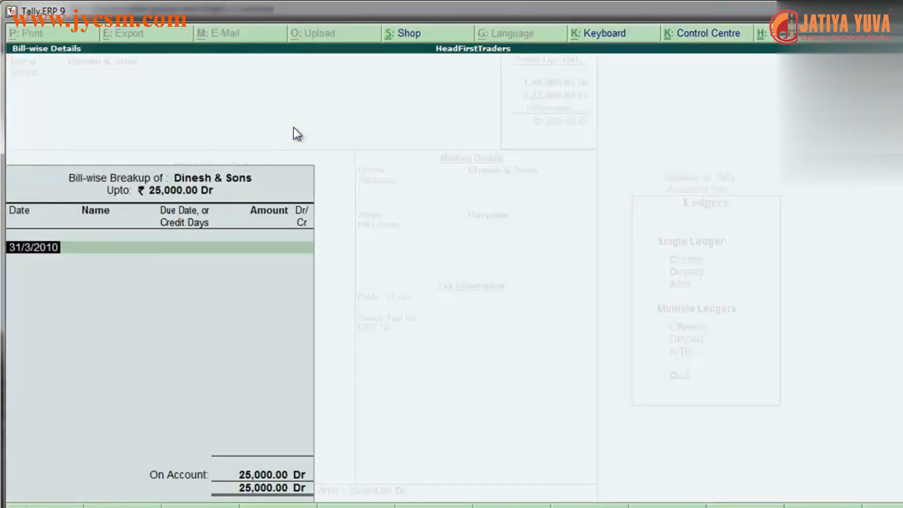
# - Allocate 25,000.00 Dr to one bill dated 31/3/2010, due 31-Mar-2010, with a person's name as its reference, and save the ledger
pyautogui.press('Return')
pyautogui.write('A')
pyautogui.press('BackSpace')
pyautogui.write('David')
pyautogui.press('Return')
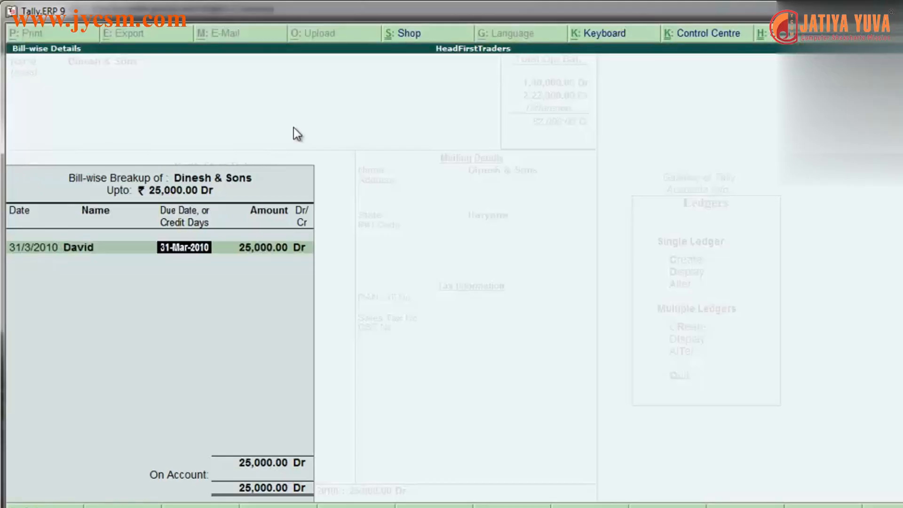
pyautogui.press('Return')
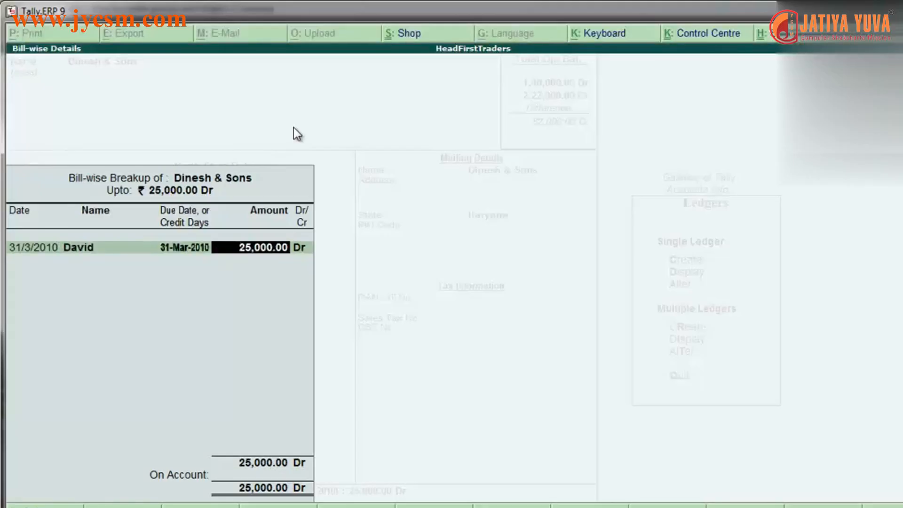
pyautogui.press('Return')
pyautogui.press('Return')
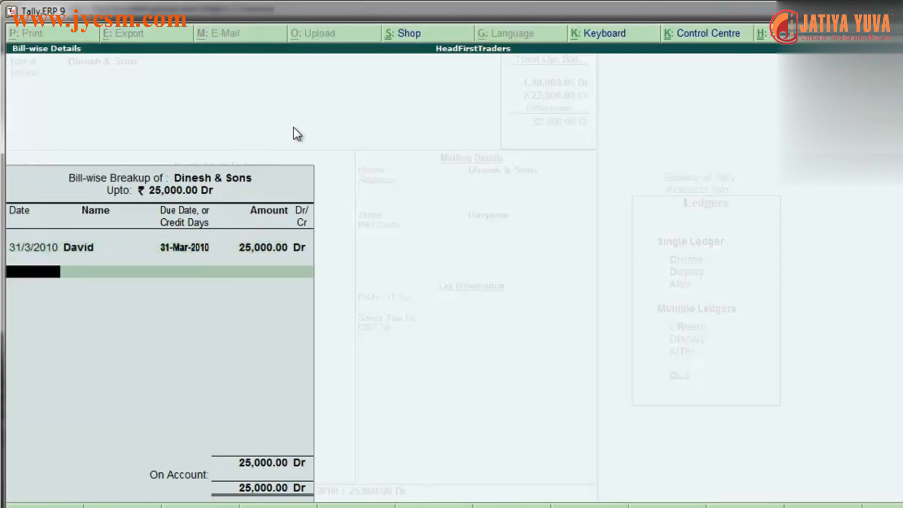
pyautogui.press('Return')
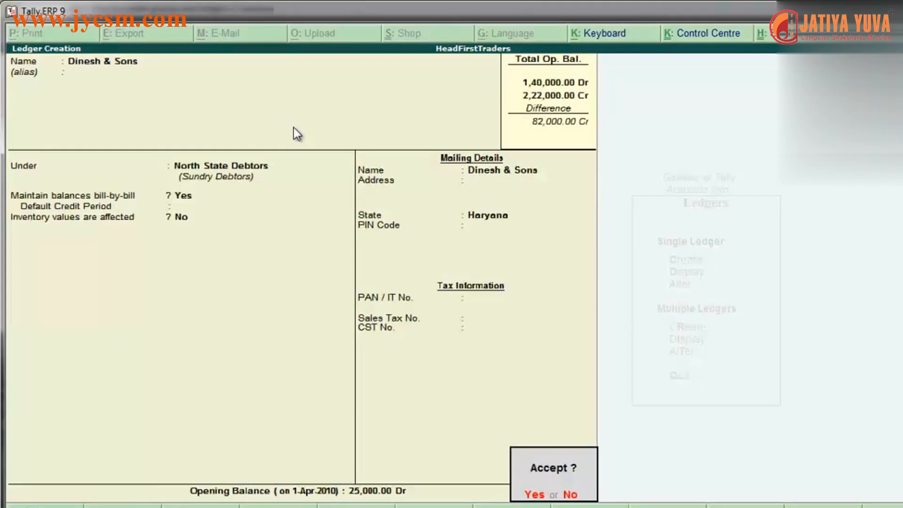
pyautogui.press('Return')
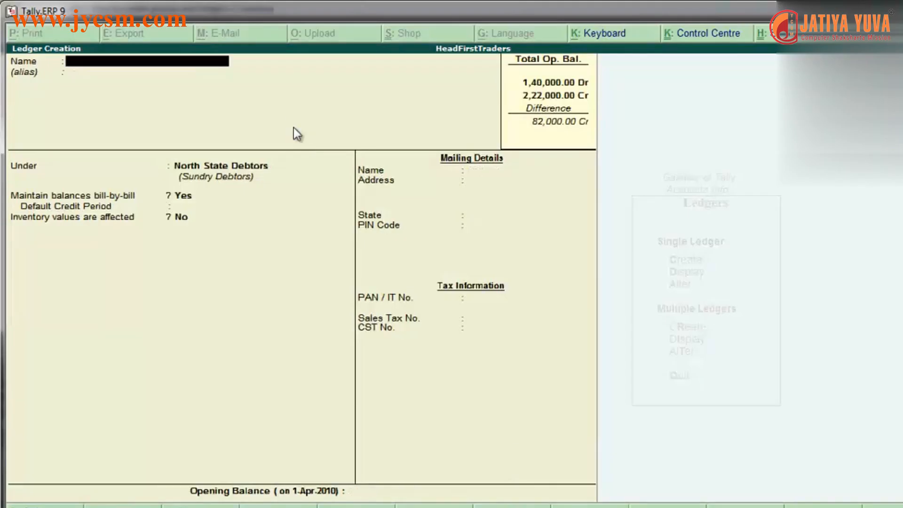